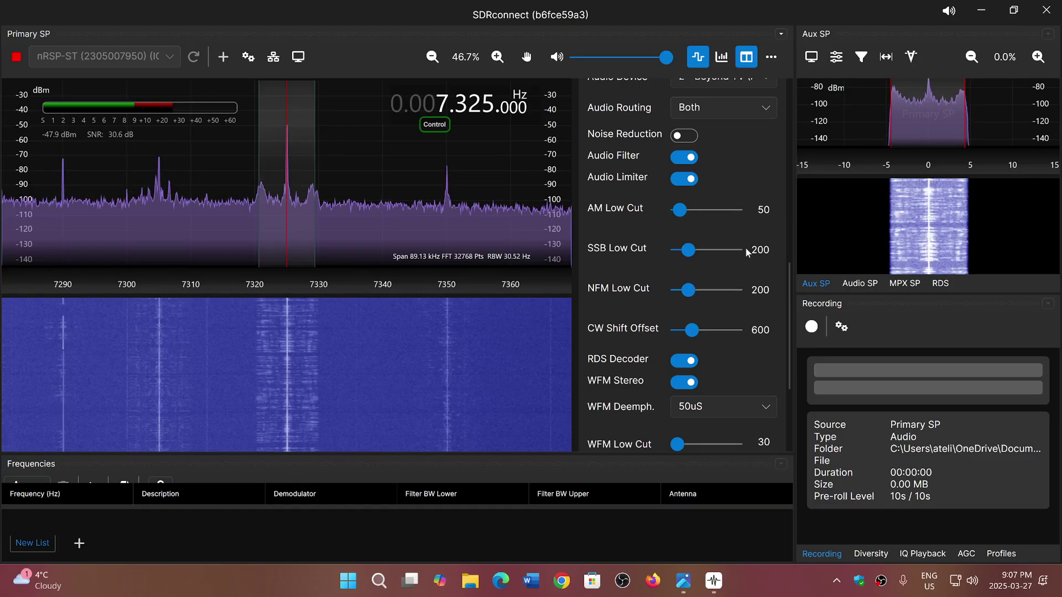
- Switch on Noise Reduction in the audio settings while staying tuned to 7.325 MHz
left_click(692, 137)
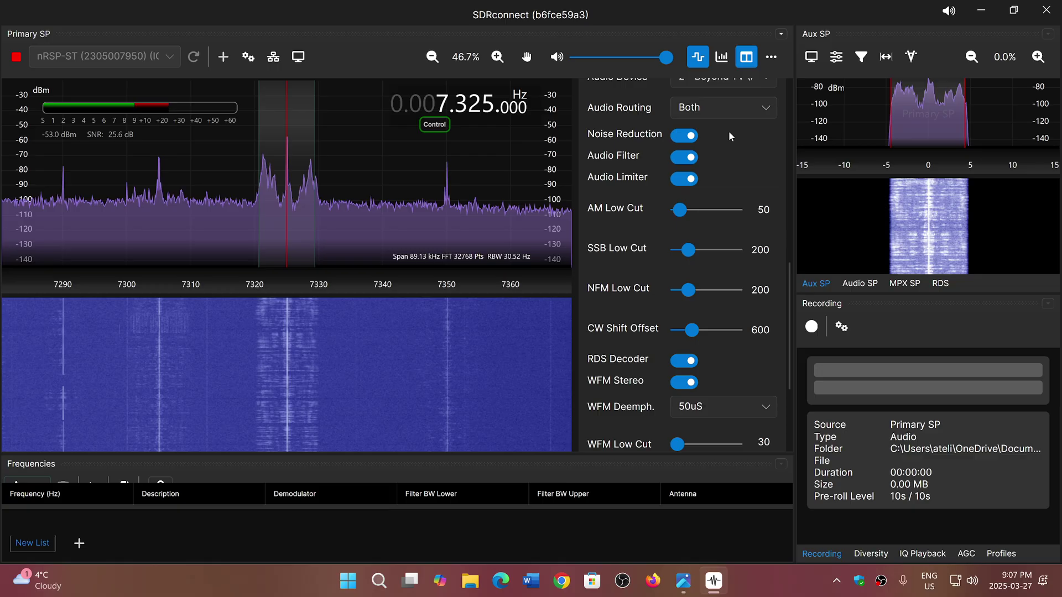
- Bring the toolbar volume slider all the way down so the speaker shows muted
left_click(623, 57)
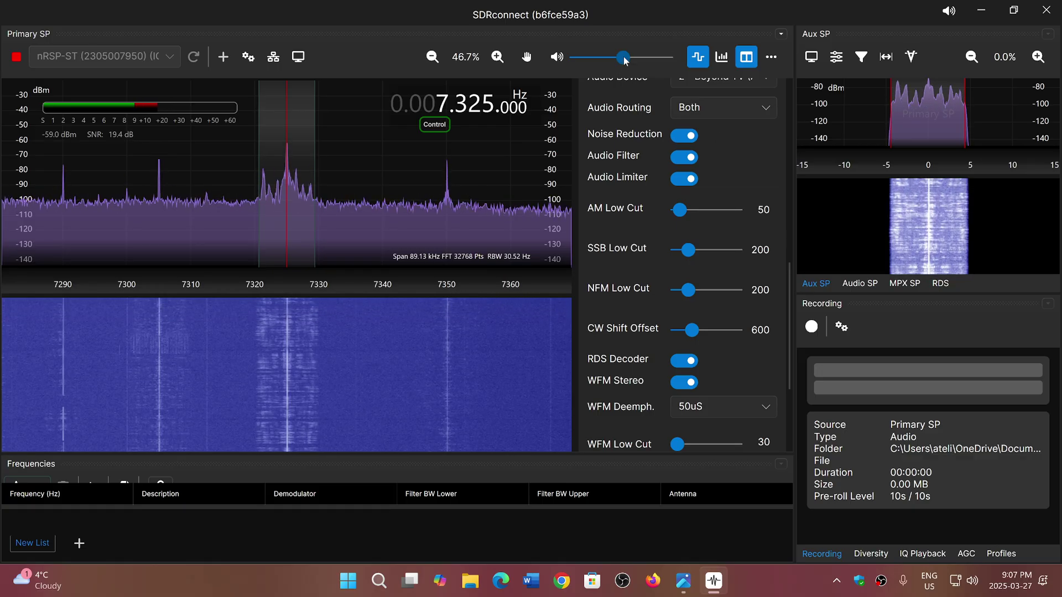
left_click(573, 56)
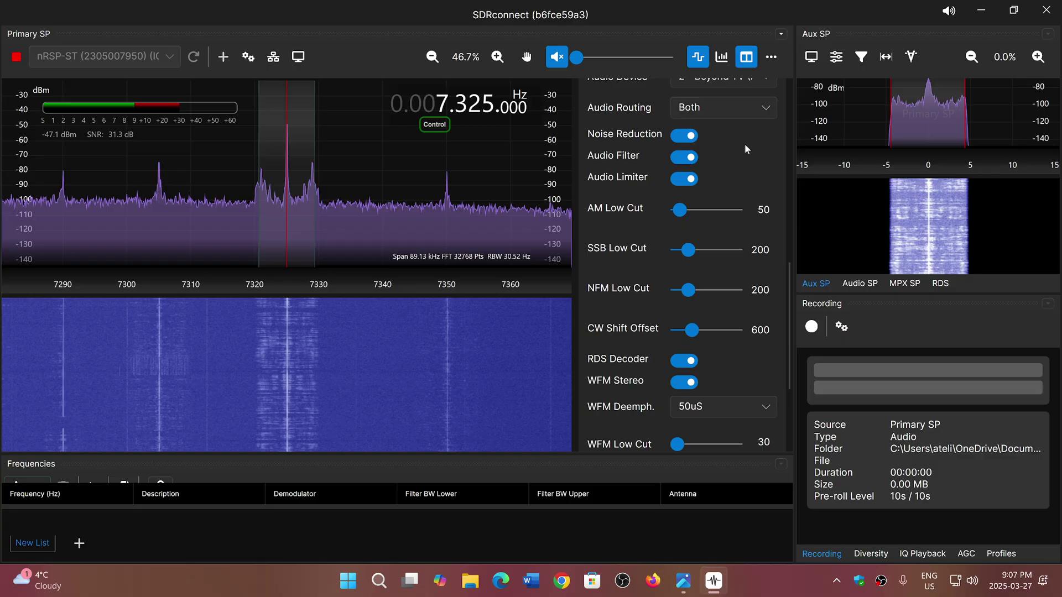